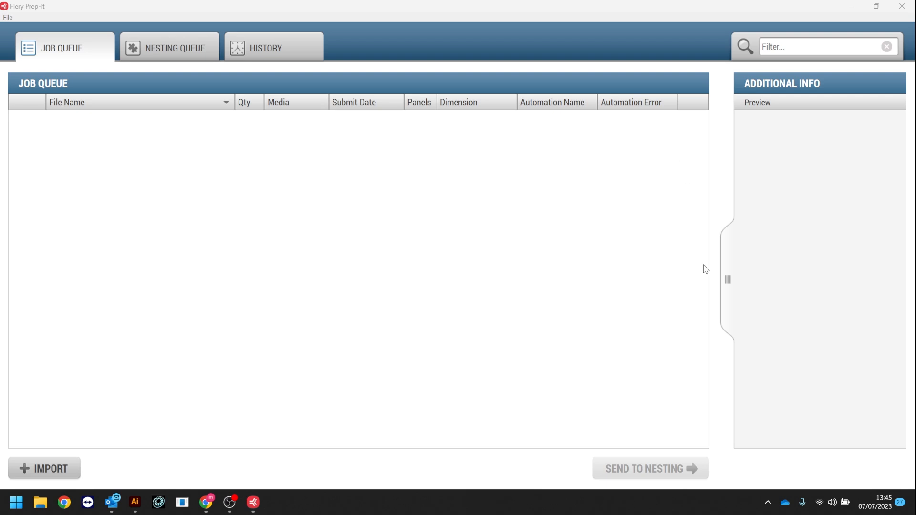
- Open the Fiery Prep-it Server preferences and add a hotfolder with the device name Base
{"action": "left_click", "coordinate": [768, 504]}
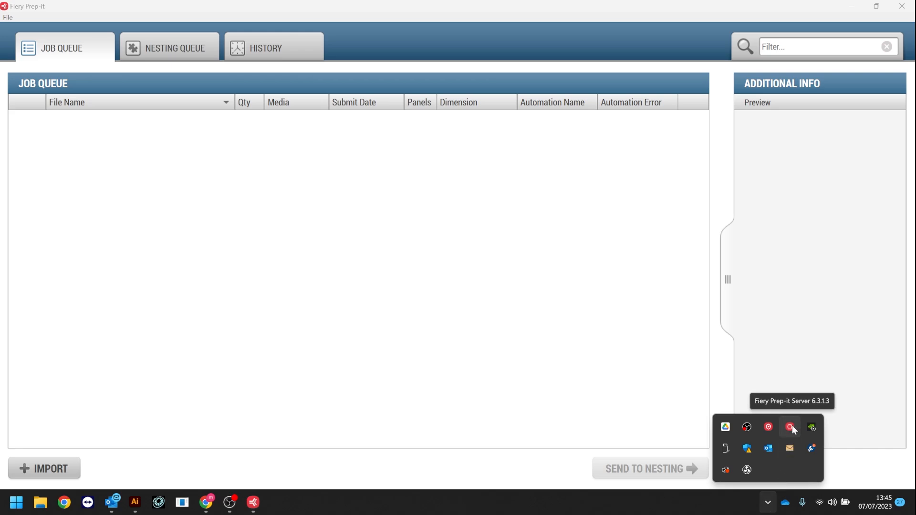
{"action": "left_click", "coordinate": [791, 426]}
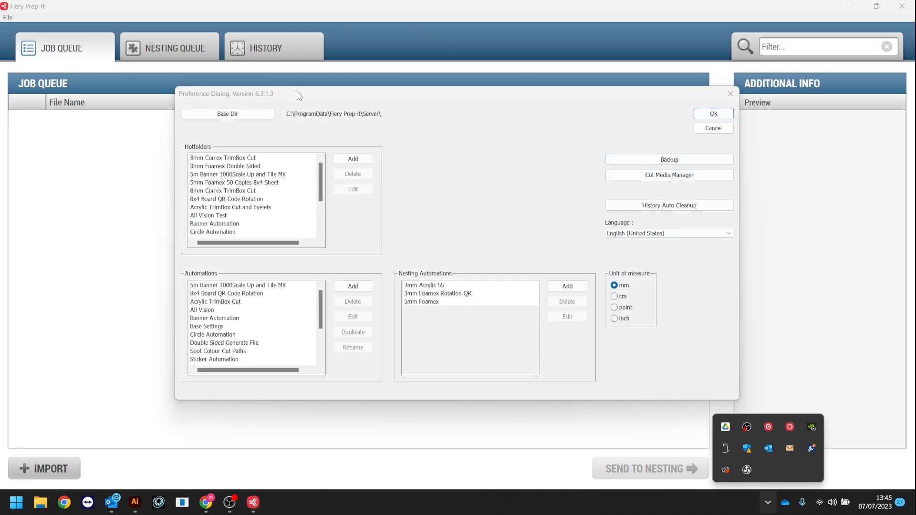
{"action": "left_click_drag", "start_coordinate": [299, 96], "coordinate": [245, 107]}
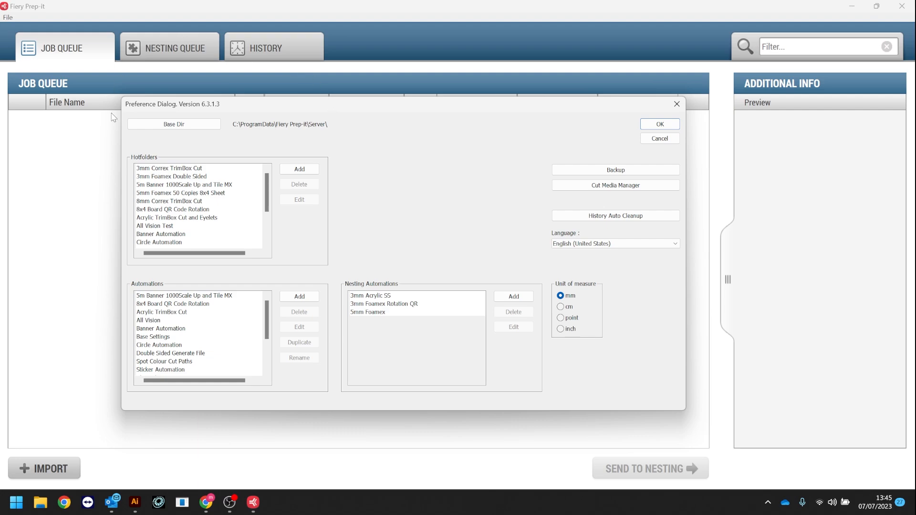
{"action": "scroll", "coordinate": [237, 201], "scroll_direction": "down", "scroll_amount": 3}
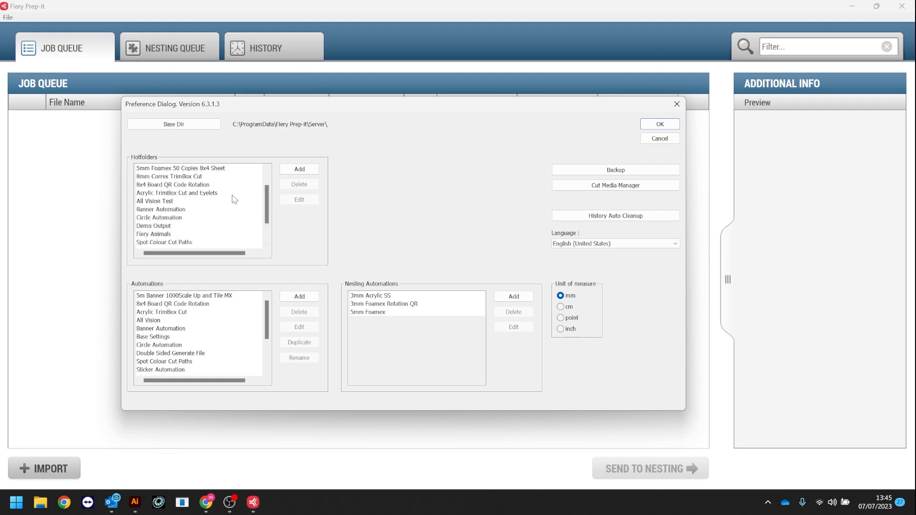
{"action": "left_click", "coordinate": [306, 170]}
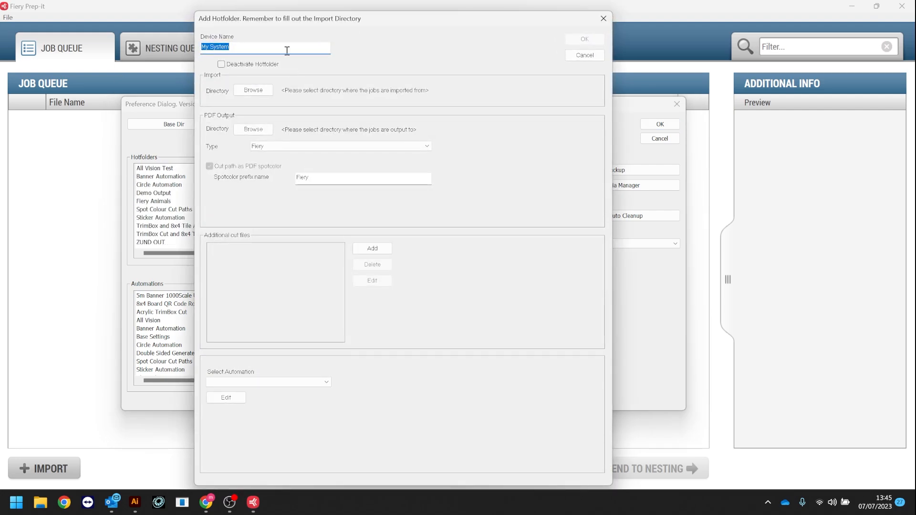
{"action": "type", "text": "E"}
- Set the hotfolder's import directory to a new folder named Base inside the desktop's Prep-It Input Folder
{"action": "left_click", "coordinate": [258, 90]}
{"action": "left_click_drag", "start_coordinate": [405, 39], "coordinate": [399, 171]}
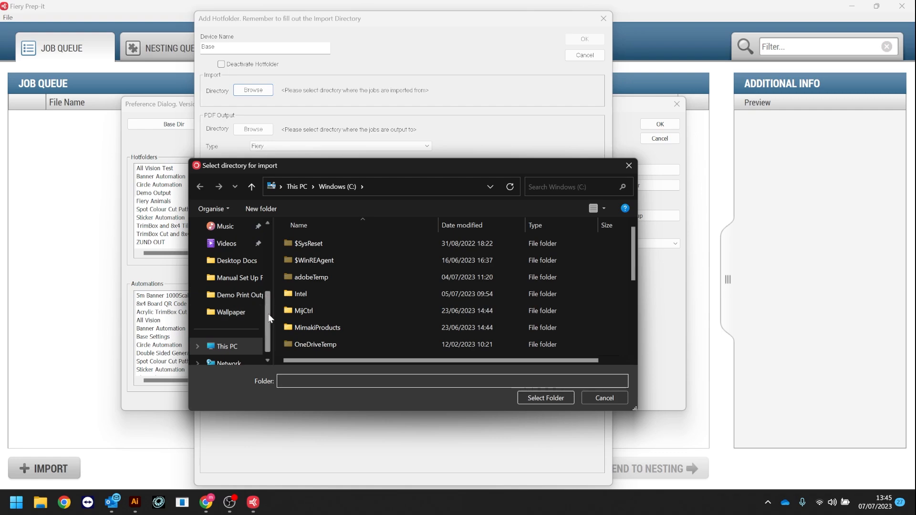
{"action": "left_click_drag", "start_coordinate": [268, 312], "coordinate": [270, 219]}
{"action": "left_click", "coordinate": [228, 295]}
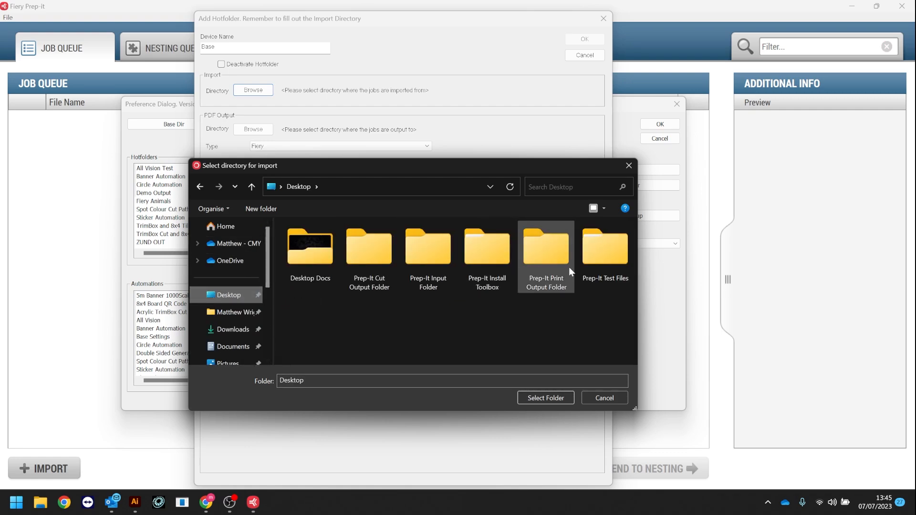
{"action": "double_click", "coordinate": [428, 247]}
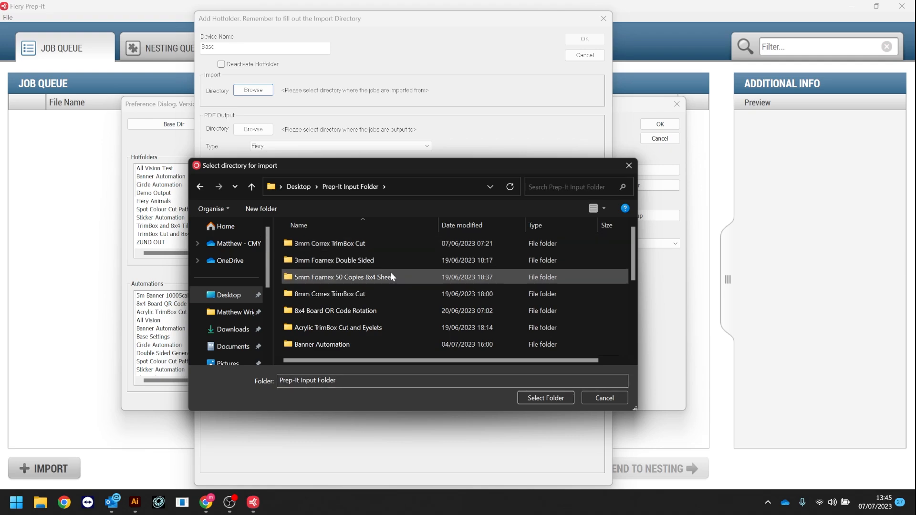
{"action": "scroll", "coordinate": [387, 286], "scroll_direction": "down", "scroll_amount": 5}
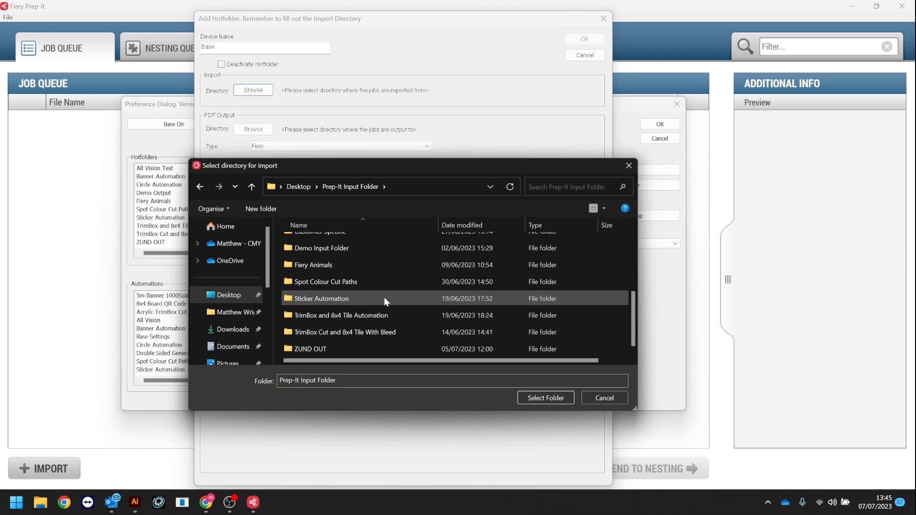
{"action": "left_click", "coordinate": [262, 209]}
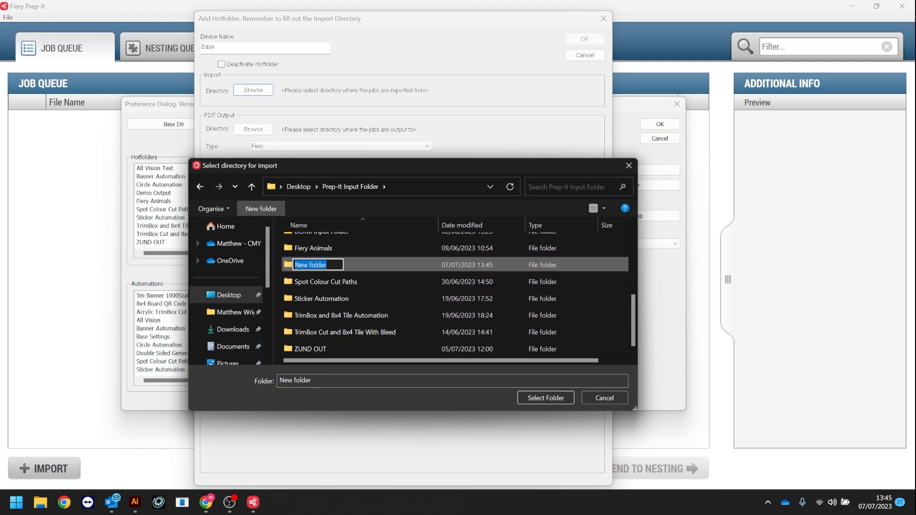
{"action": "type", "text": "Base"}
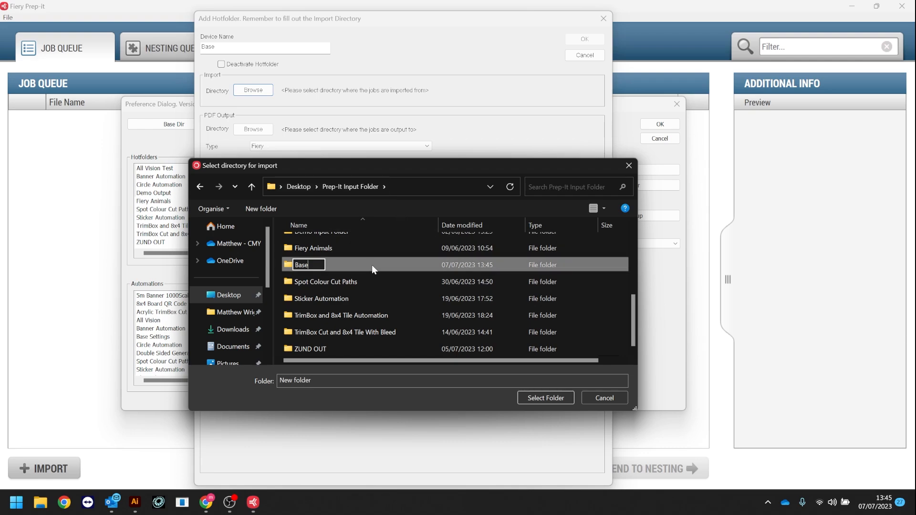
{"action": "left_click", "coordinate": [391, 277]}
{"action": "left_click", "coordinate": [363, 261]}
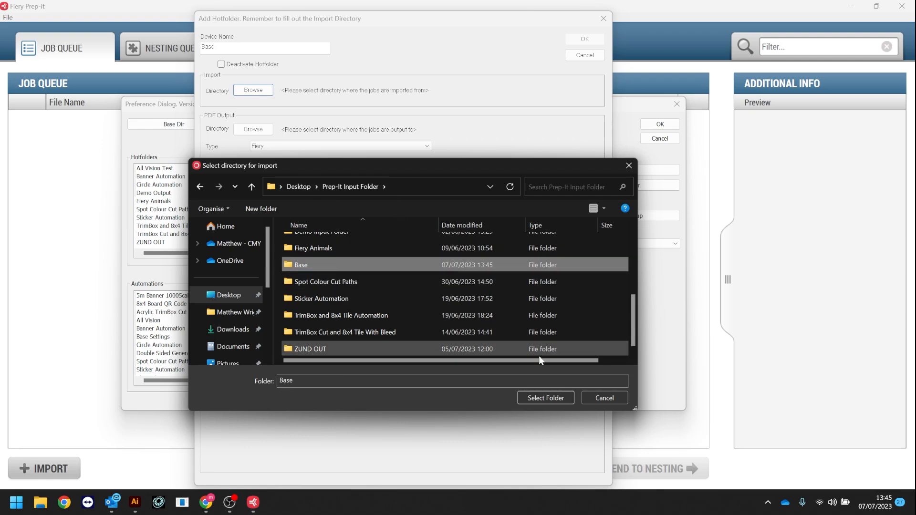
{"action": "left_click", "coordinate": [546, 398]}
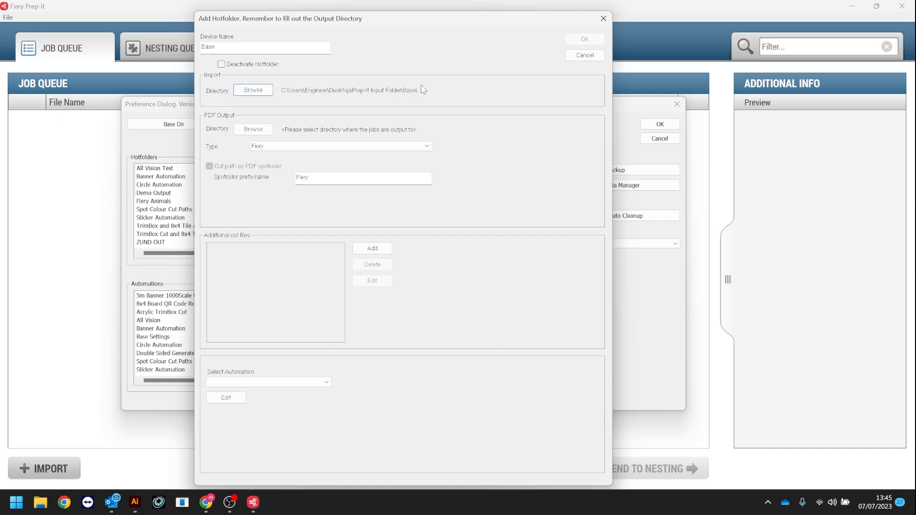
- Set the PDF output directory to a new folder named Base inside the desktop's Prep-It Print Output Folder, with output type Generic
{"action": "left_click", "coordinate": [240, 130]}
{"action": "scroll", "coordinate": [279, 184], "scroll_direction": "up", "scroll_amount": 1}
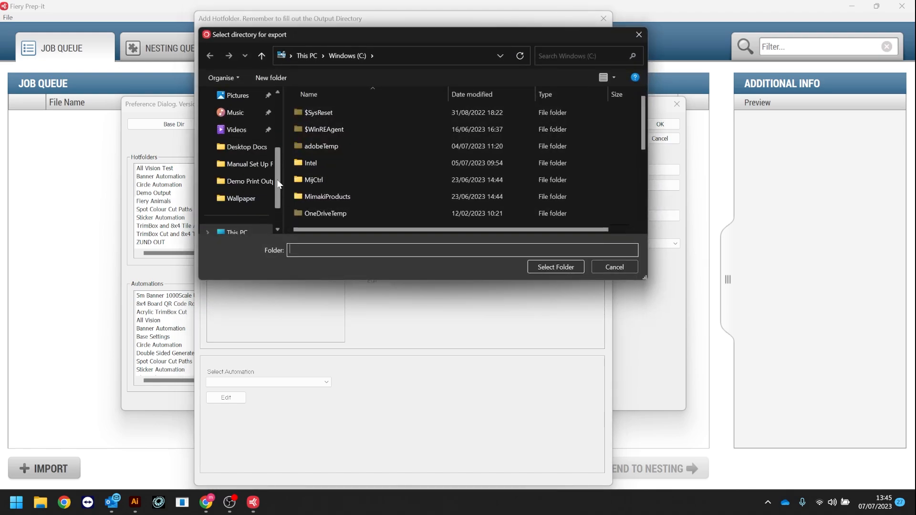
{"action": "scroll", "coordinate": [279, 184], "scroll_direction": "up", "scroll_amount": 3}
{"action": "left_click", "coordinate": [239, 164]}
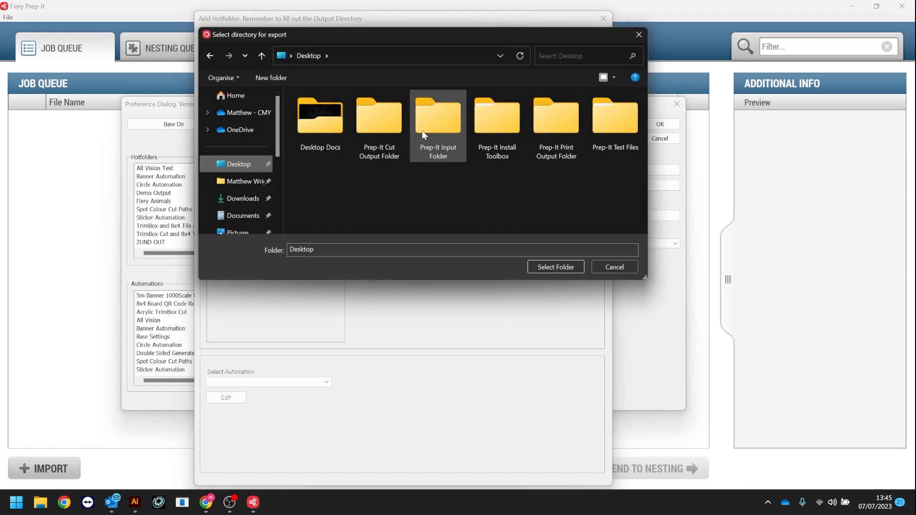
{"action": "double_click", "coordinate": [572, 123]}
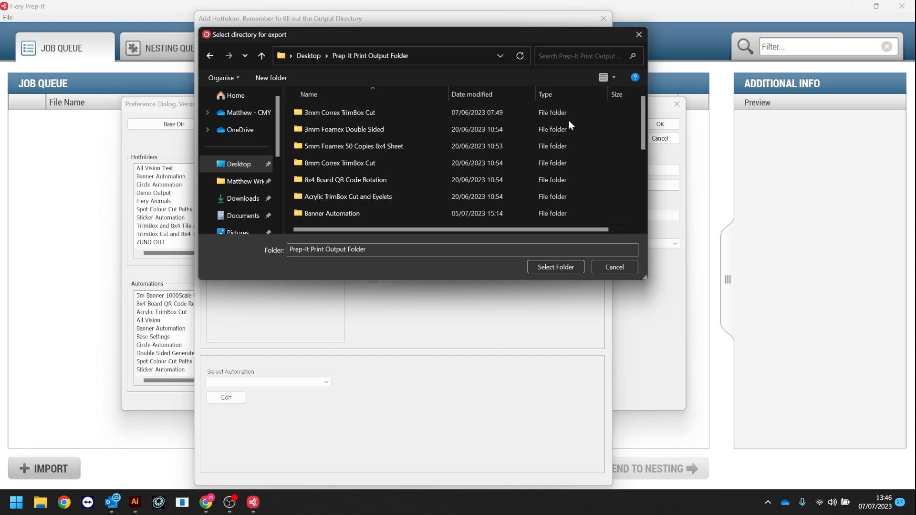
{"action": "left_click", "coordinate": [278, 78]}
{"action": "type", "text": "Base"}
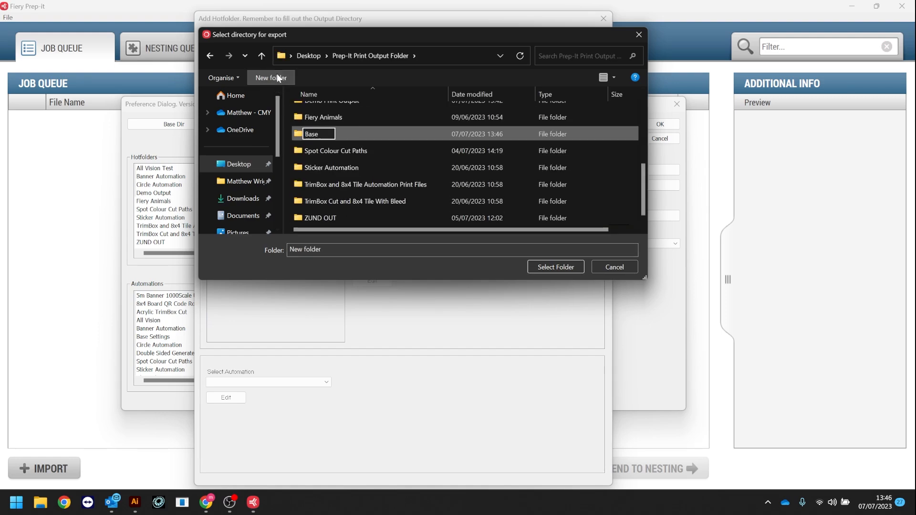
{"action": "left_click", "coordinate": [362, 149]}
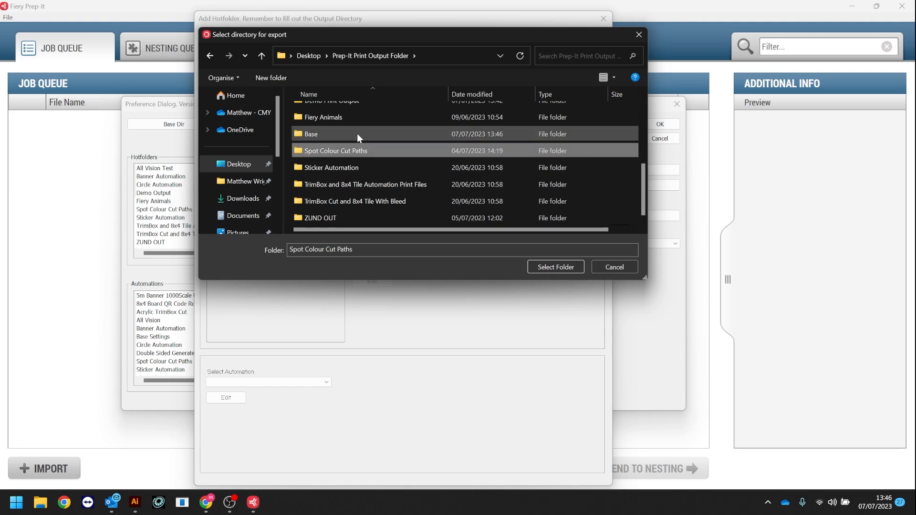
{"action": "left_click", "coordinate": [357, 134]}
{"action": "left_click", "coordinate": [559, 266]}
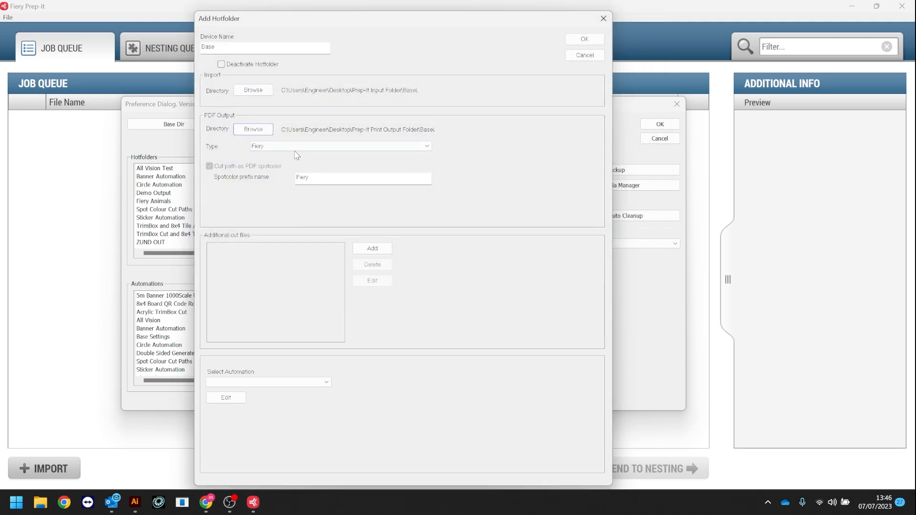
{"action": "left_click", "coordinate": [271, 148]}
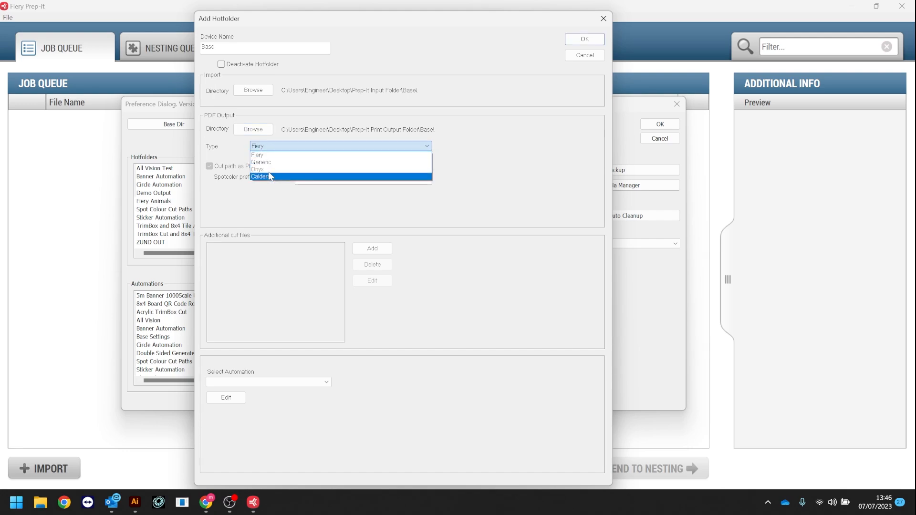
{"action": "left_click", "coordinate": [274, 164]}
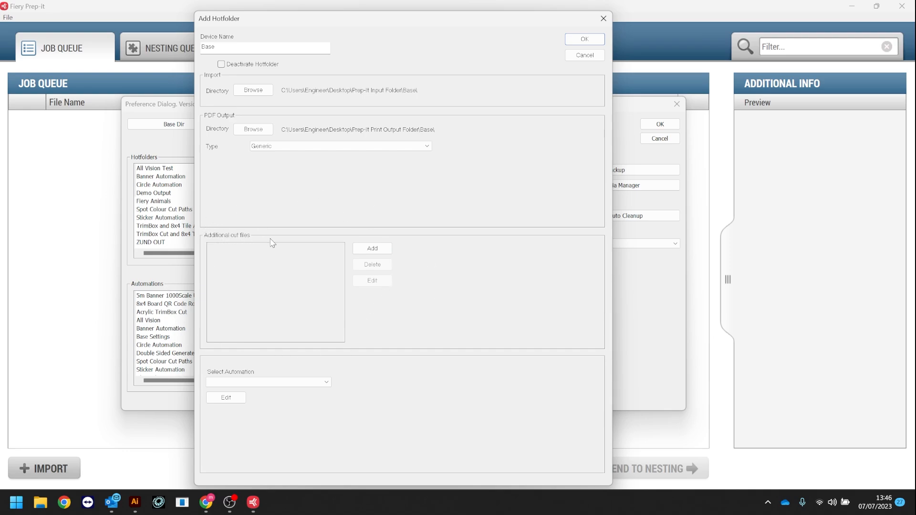
- Add an additional cut file named Base, with its directory set to a new Base folder in the desktop's Prep-It Cut Output Folder
{"action": "left_click", "coordinate": [372, 249]}
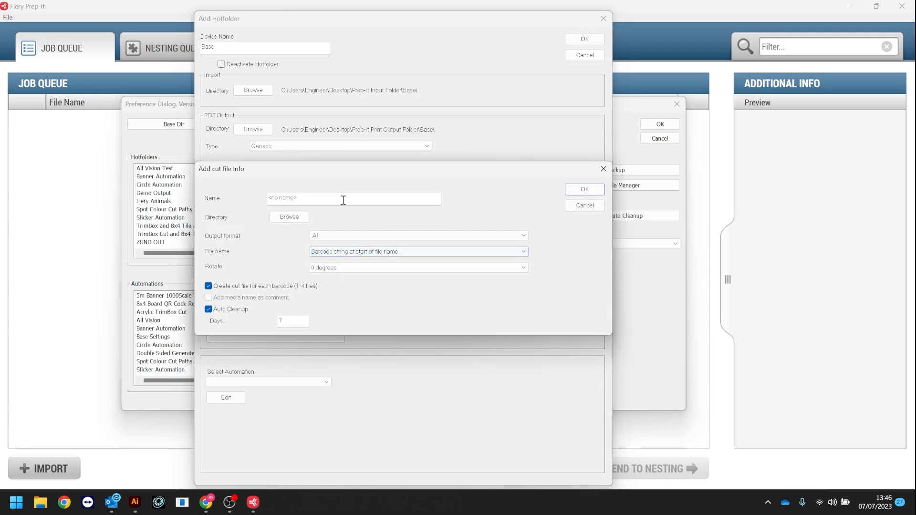
{"action": "type", "text": "Base"}
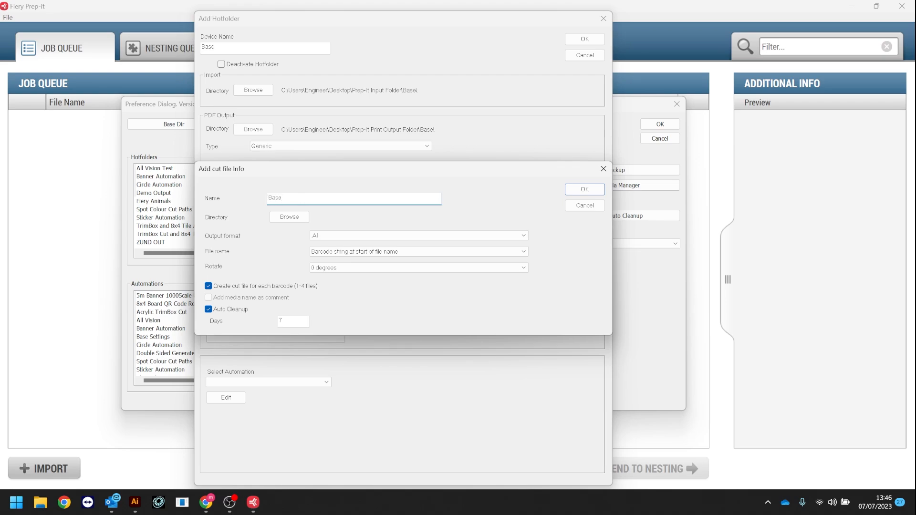
{"action": "left_click", "coordinate": [289, 217]}
{"action": "left_click_drag", "start_coordinate": [279, 319], "coordinate": [279, 261]}
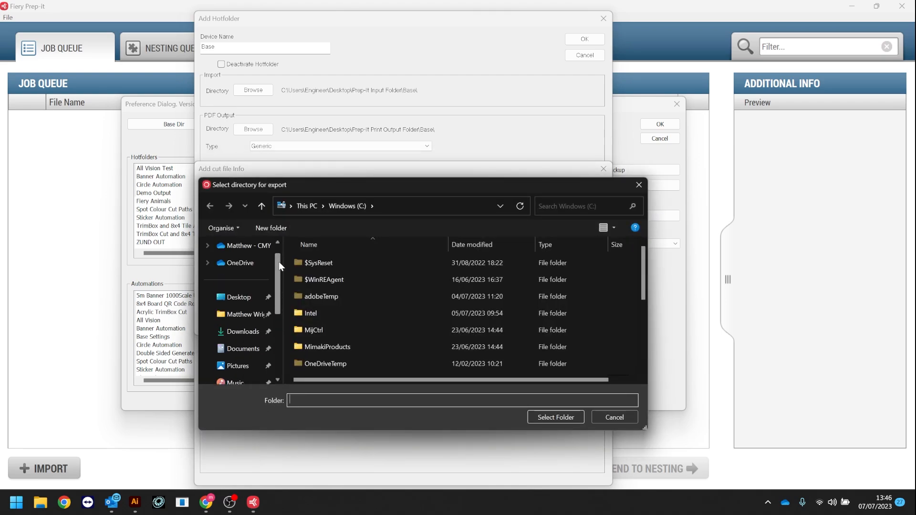
{"action": "left_click", "coordinate": [234, 297]}
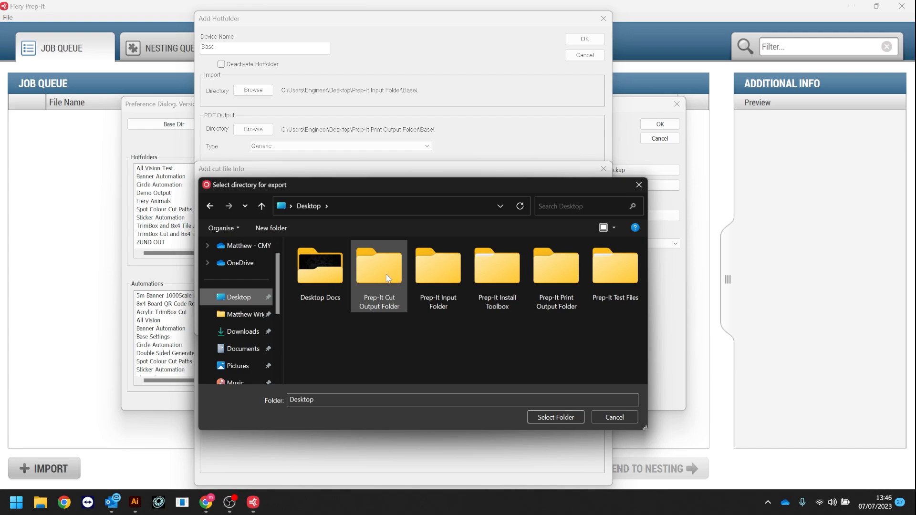
{"action": "double_click", "coordinate": [382, 268]}
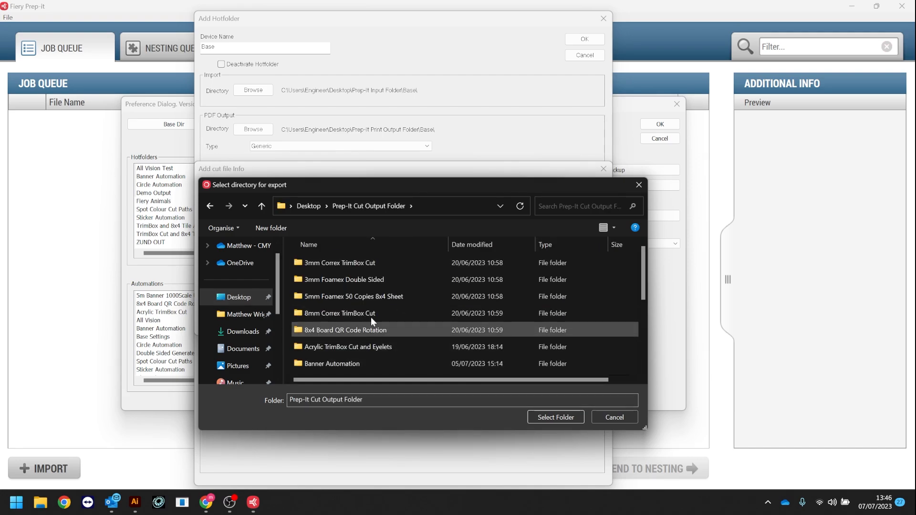
{"action": "left_click", "coordinate": [280, 227]}
{"action": "type", "text": "Base"}
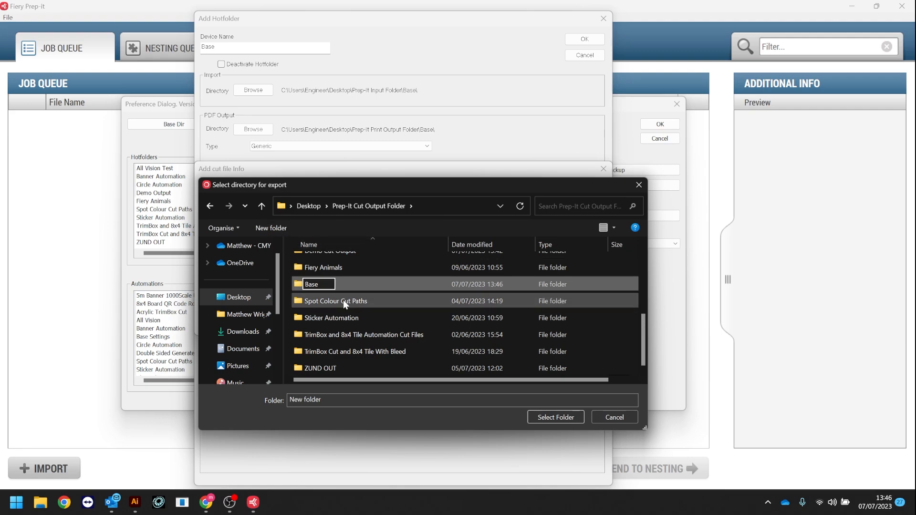
{"action": "left_click", "coordinate": [345, 281]}
{"action": "left_click", "coordinate": [555, 417]}
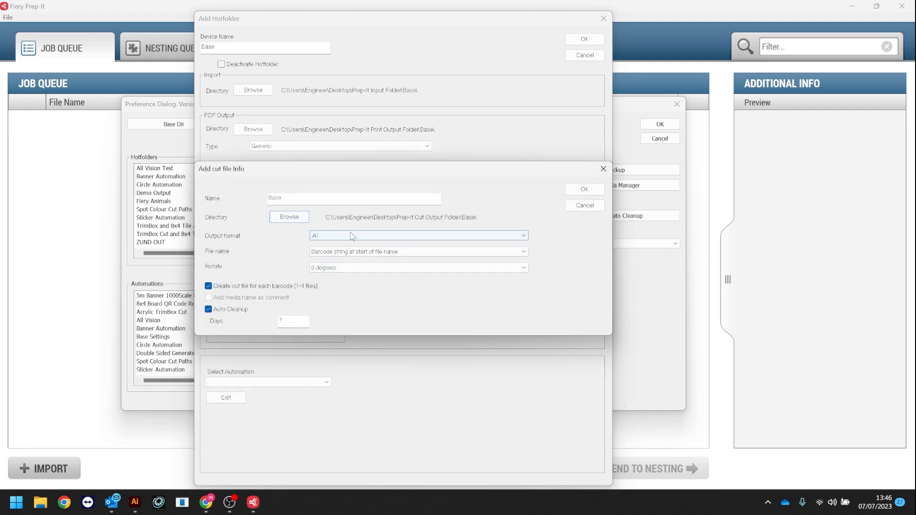
- Set the cut file's output format to PDF and its file name option to Only barcode string in file name
{"action": "left_click", "coordinate": [323, 236]}
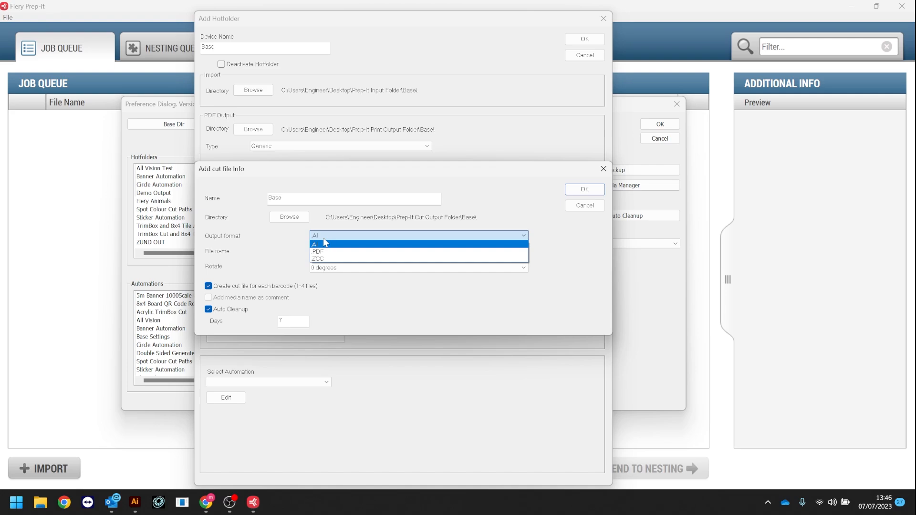
{"action": "left_click", "coordinate": [344, 252]}
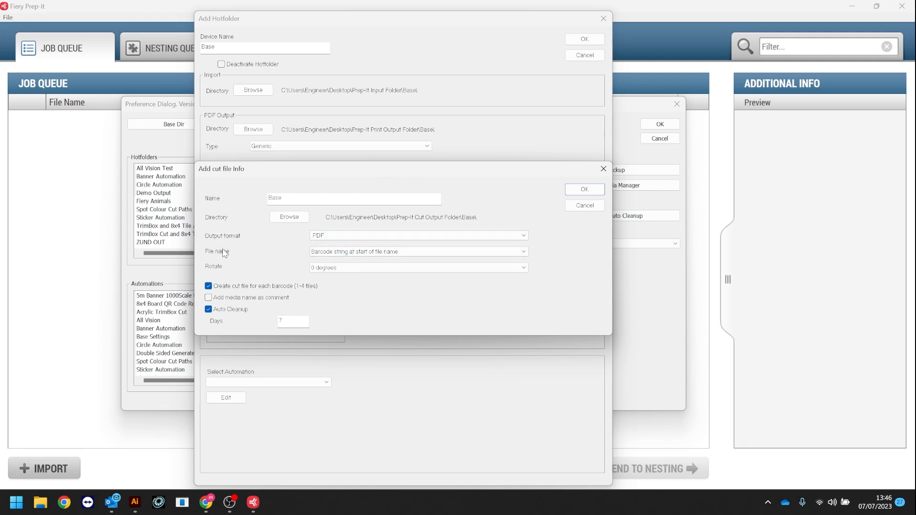
{"action": "left_click", "coordinate": [375, 256]}
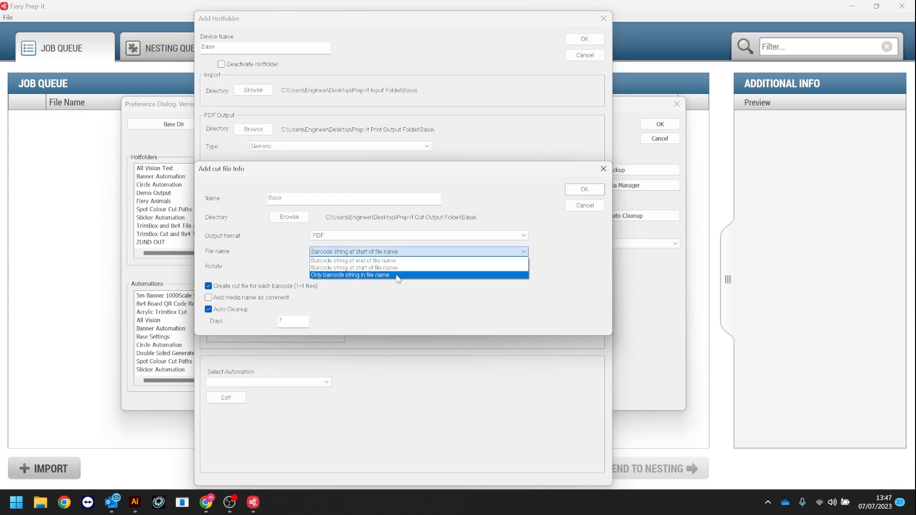
{"action": "left_click", "coordinate": [397, 276]}
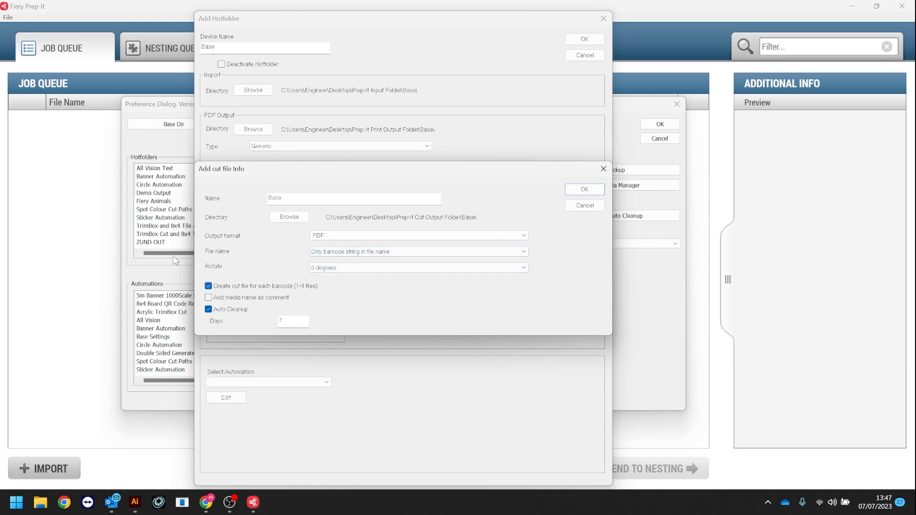
- Disable a separate cut file for each barcode and Auto Cleanup, then save the cut file settings and select the Base entry
{"action": "left_click", "coordinate": [253, 288]}
{"action": "left_click", "coordinate": [236, 311]}
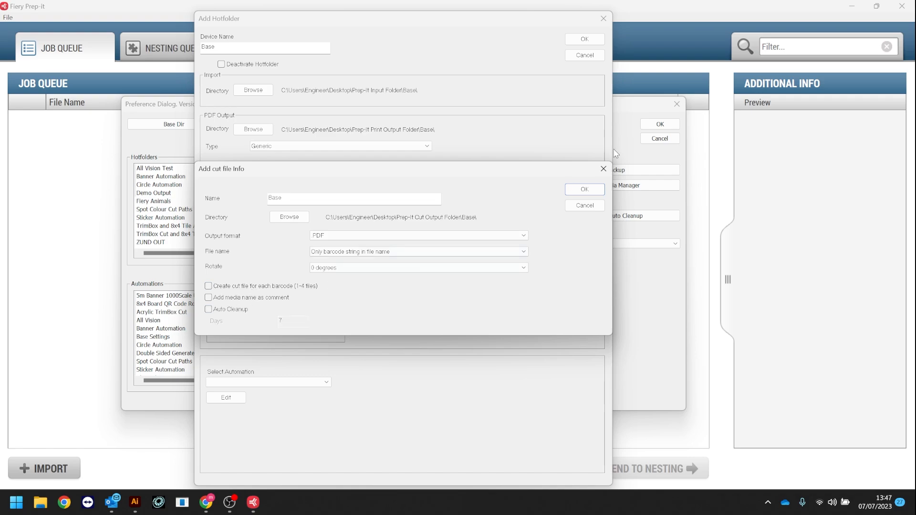
{"action": "left_click", "coordinate": [585, 190]}
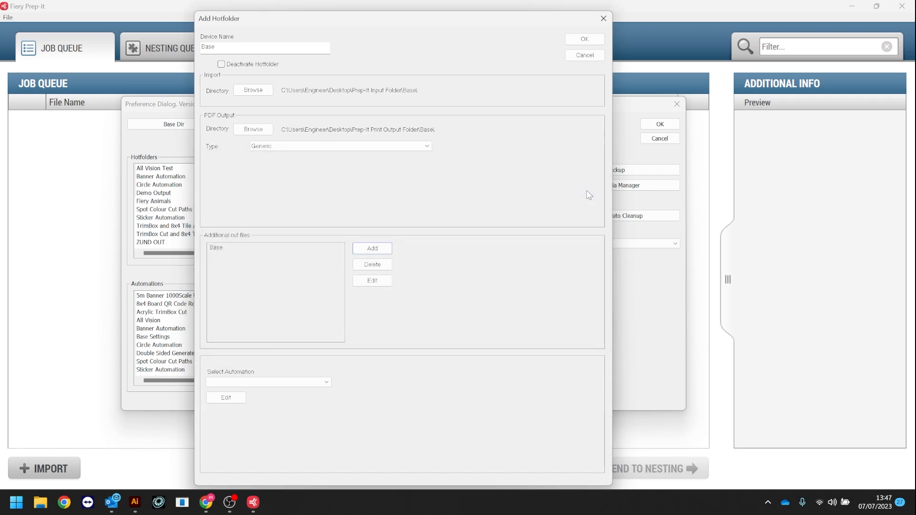
{"action": "left_click", "coordinate": [295, 249]}
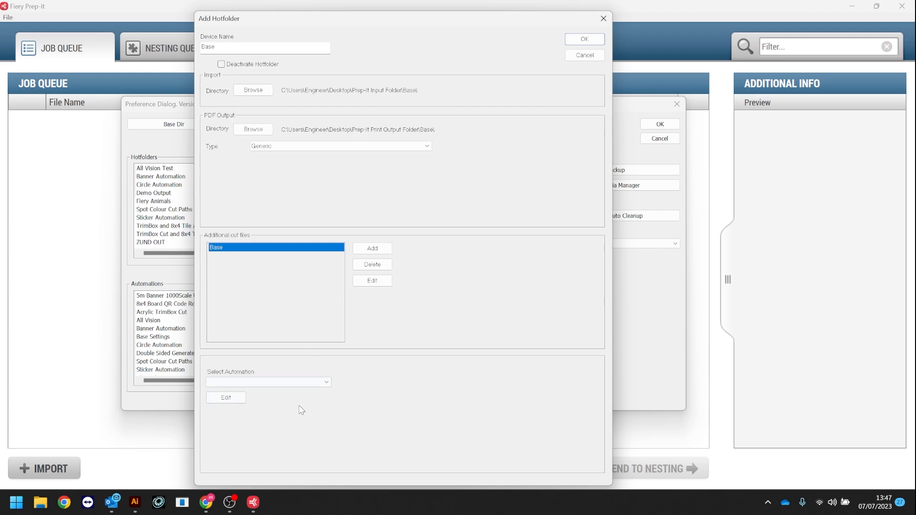
{"action": "left_click", "coordinate": [235, 384]}
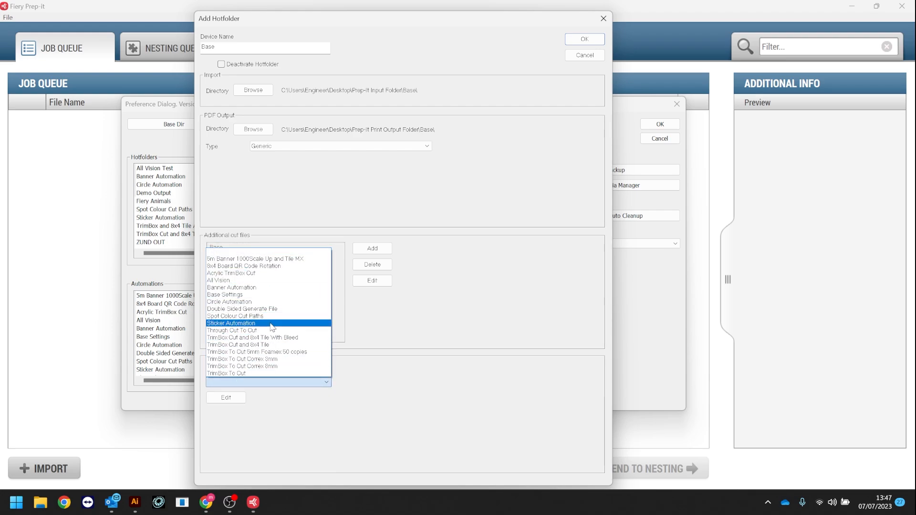
{"action": "left_click", "coordinate": [275, 295]}
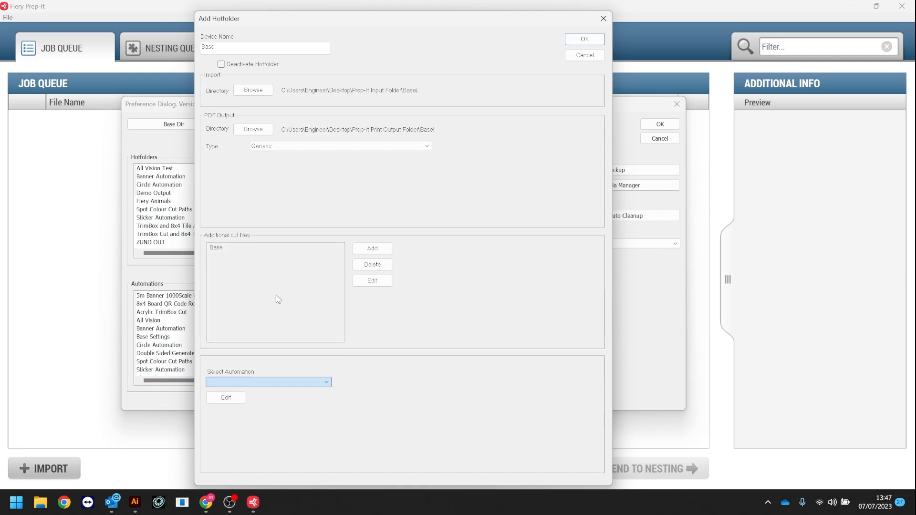
{"action": "left_click", "coordinate": [270, 383]}
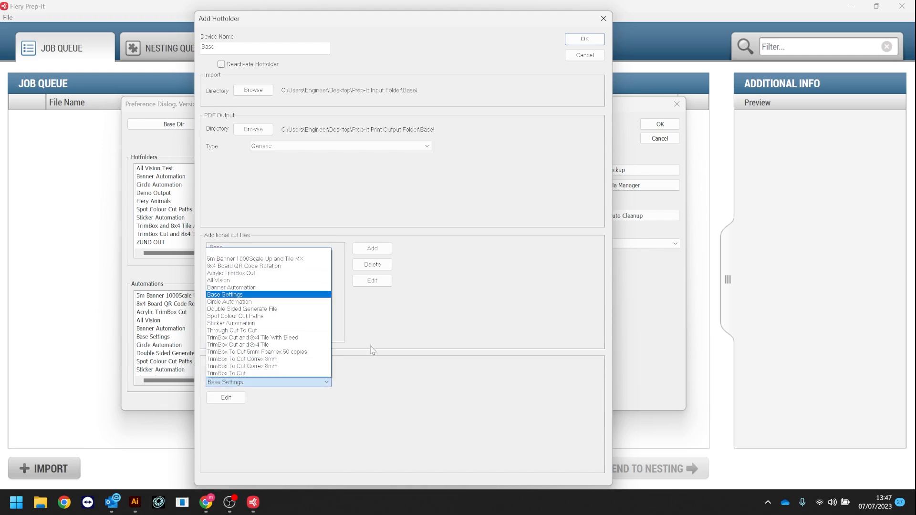
{"action": "left_click", "coordinate": [316, 252]}
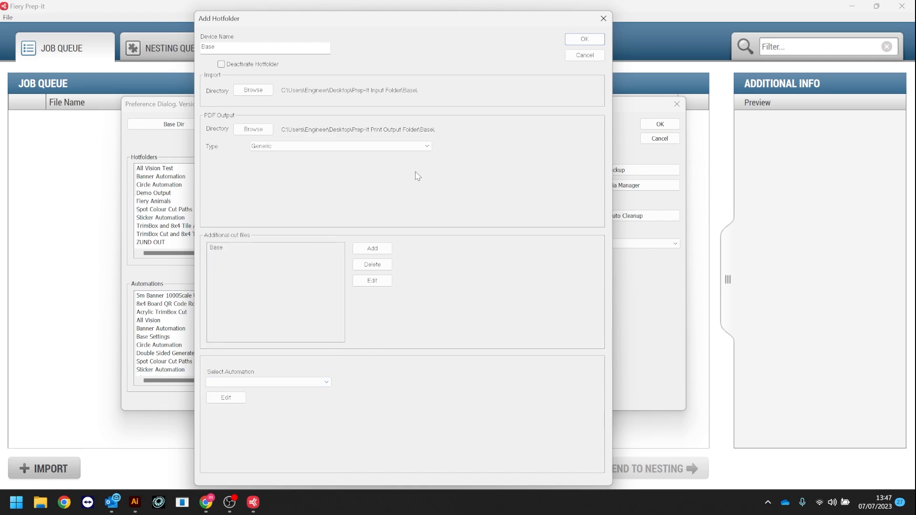
- Save the Base hotfolder without an automation and accept the preferences
{"action": "left_click", "coordinate": [591, 41]}
{"action": "scroll", "coordinate": [191, 220], "scroll_direction": "down", "scroll_amount": 3}
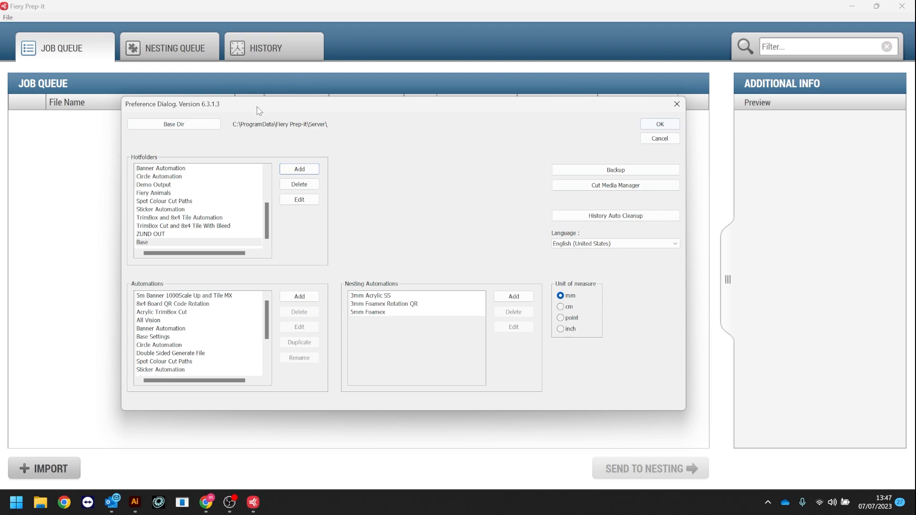
{"action": "left_click", "coordinate": [659, 125]}
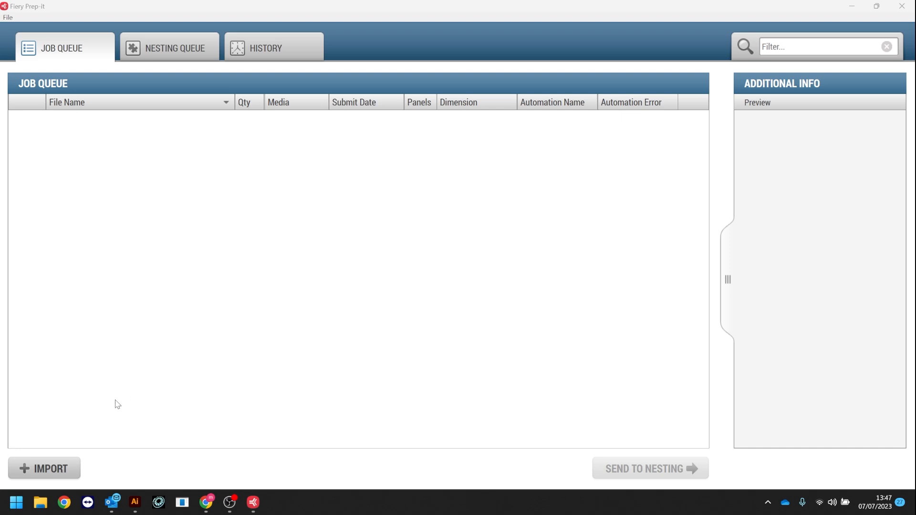
- Import the CMYUK Logo Cutcontour Single 2 PDF into the job queue, keeping 1600mm SAV media and manual nesting
{"action": "left_click", "coordinate": [42, 469]}
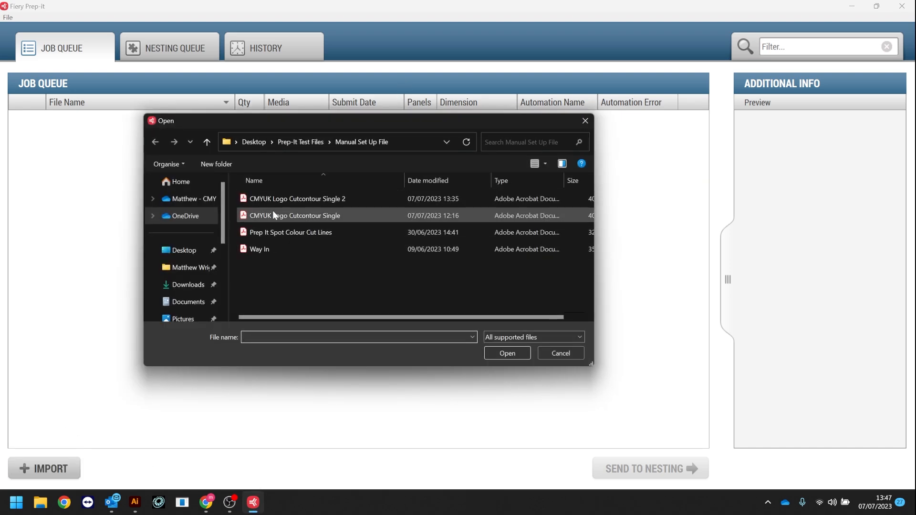
{"action": "left_click", "coordinate": [277, 201]}
{"action": "left_click", "coordinate": [511, 353]}
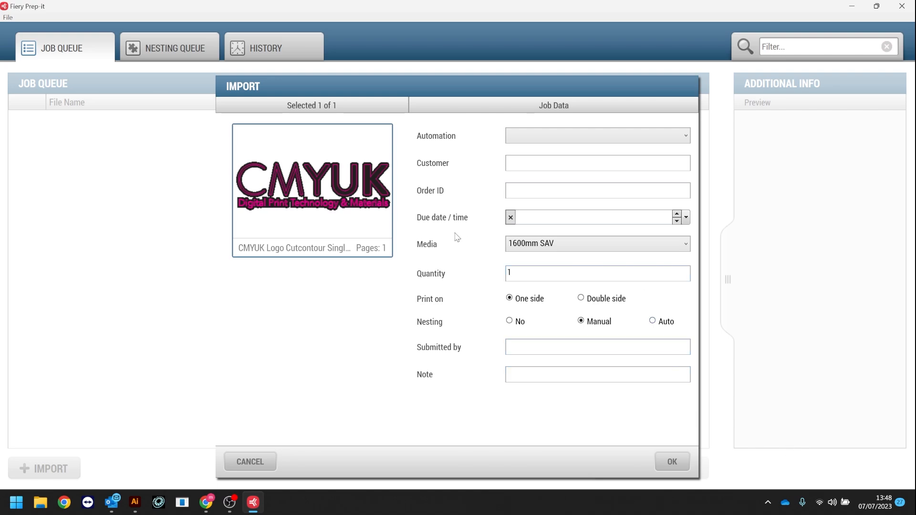
{"action": "left_click", "coordinate": [674, 460]}
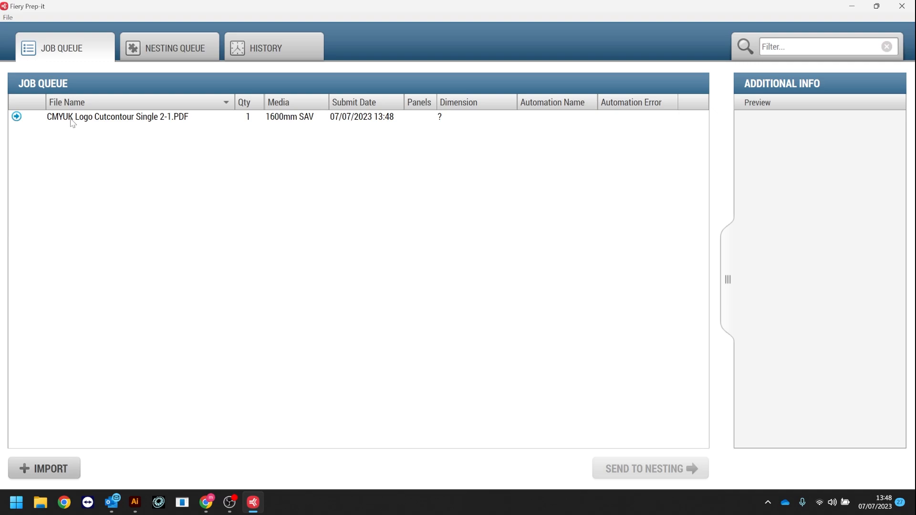
- In the imported logo job, select all curves with the same stroke as the letter U, move them to the Cut layer and save
{"action": "double_click", "coordinate": [72, 123]}
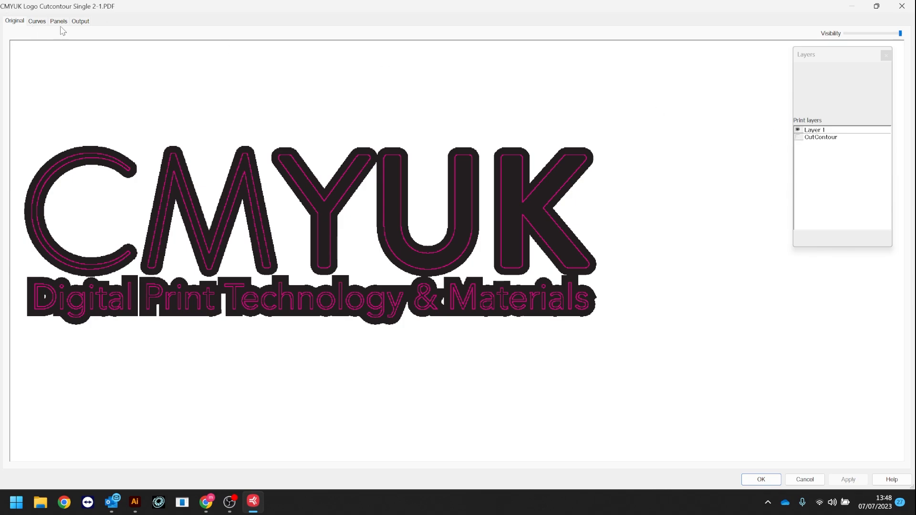
{"action": "left_click", "coordinate": [42, 22]}
{"action": "left_click", "coordinate": [467, 161]}
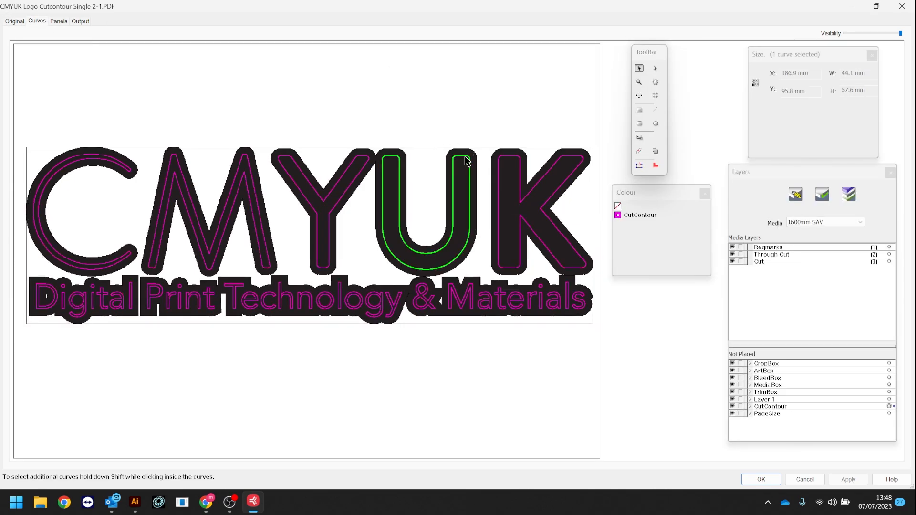
{"action": "right_click", "coordinate": [467, 161]}
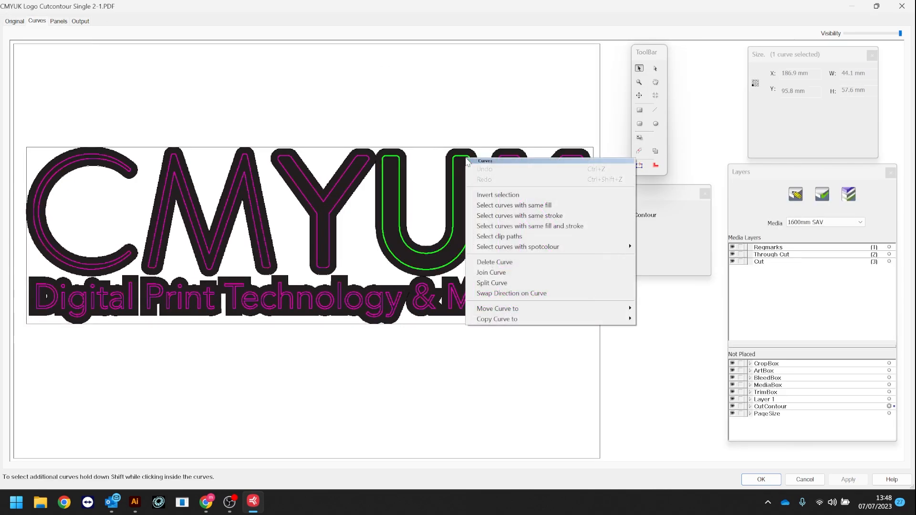
{"action": "left_click", "coordinate": [541, 216]}
{"action": "key", "text": "3"}
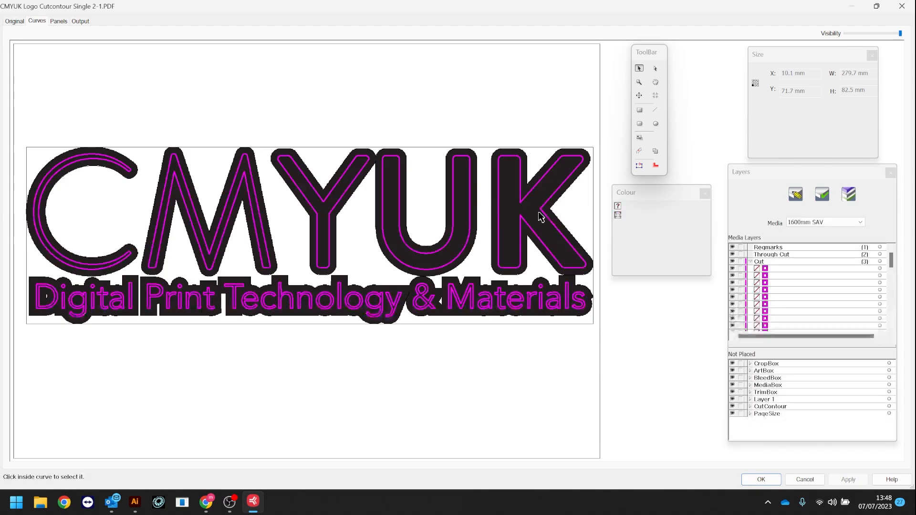
{"action": "left_click", "coordinate": [774, 480]}
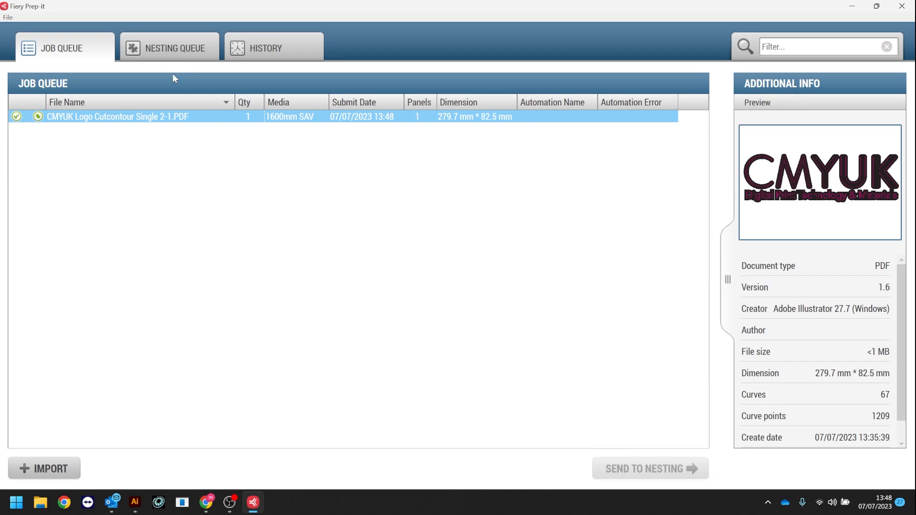
- Set the logo job's quantity to 20 in the nesting queue under the 1600mm SAV media
{"action": "left_click", "coordinate": [144, 42]}
{"action": "left_click", "coordinate": [19, 117]}
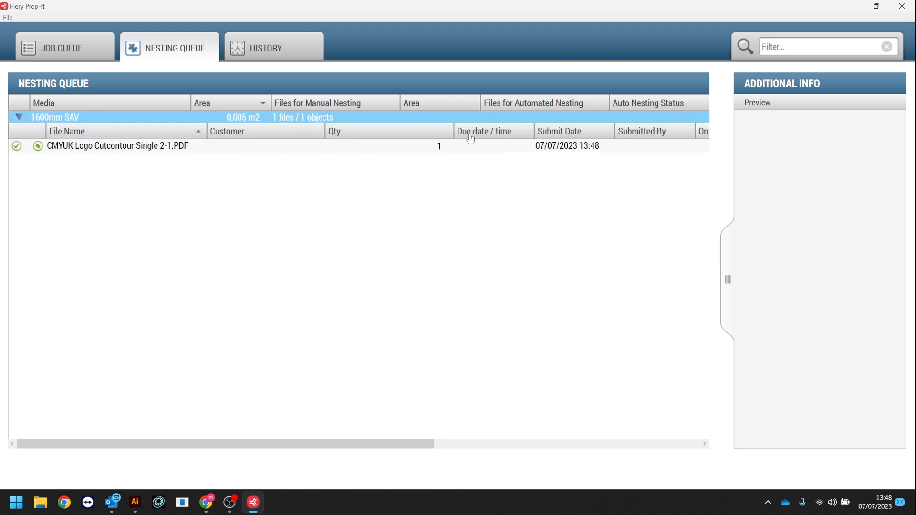
{"action": "left_click", "coordinate": [446, 146]}
{"action": "right_click", "coordinate": [444, 147]}
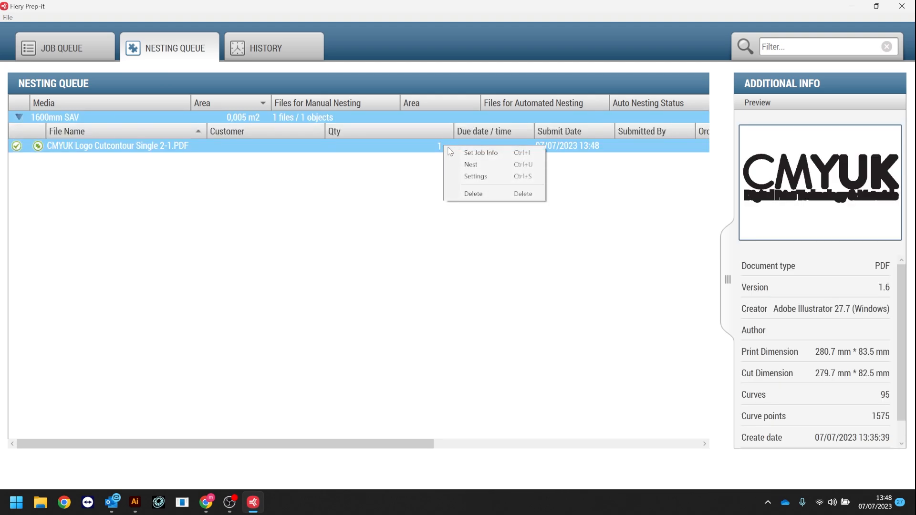
{"action": "left_click", "coordinate": [461, 153]}
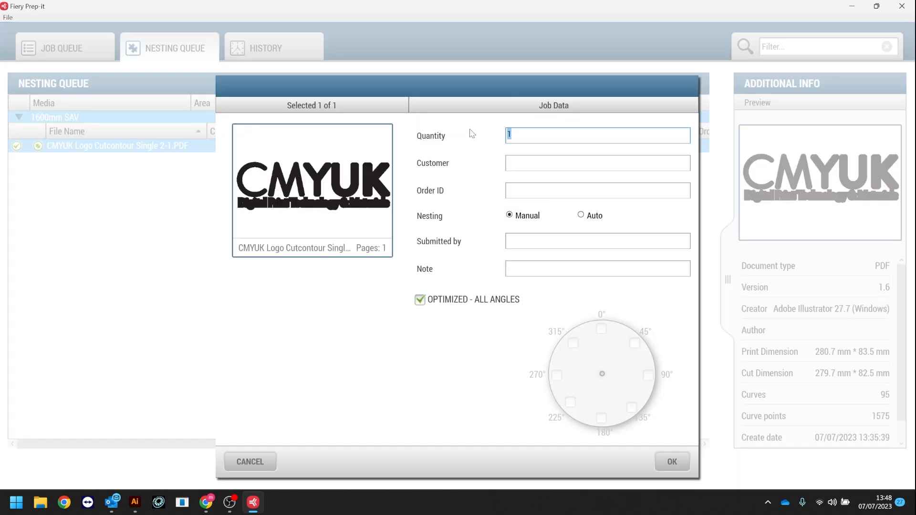
{"action": "type", "text": "20"}
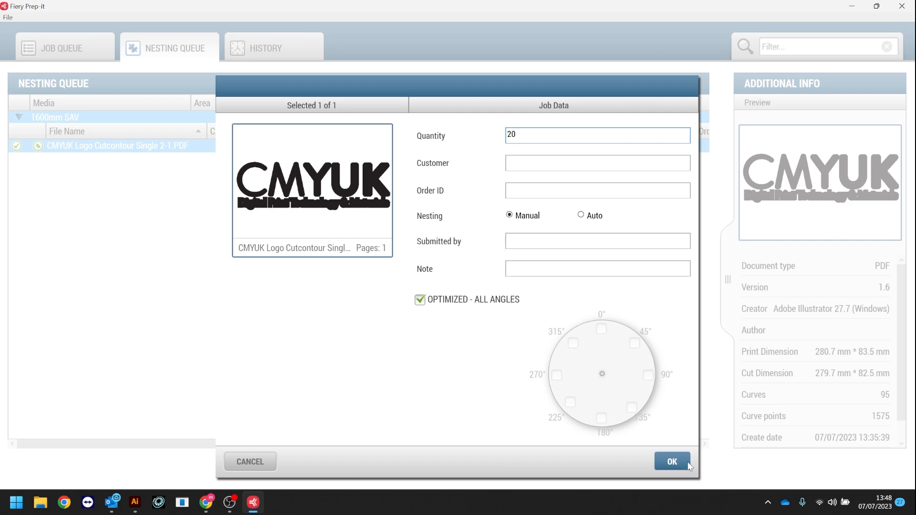
{"action": "left_click", "coordinate": [672, 462]}
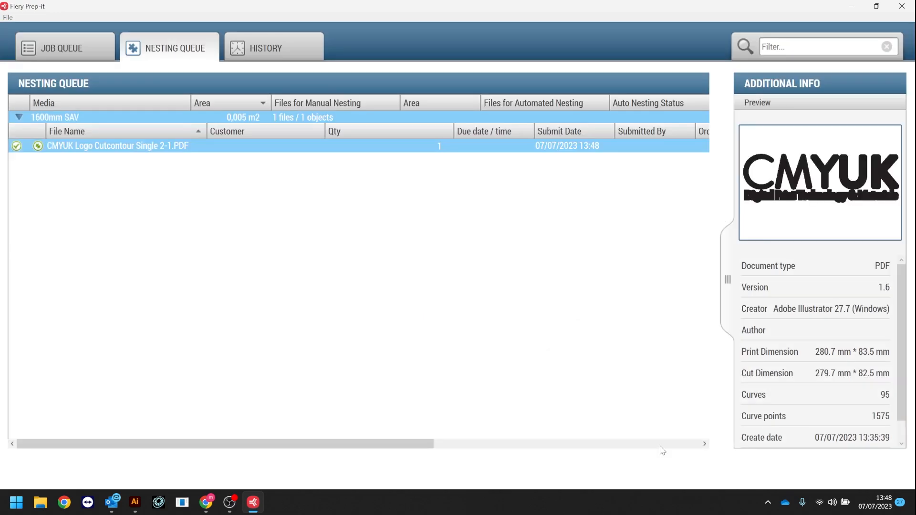
- Nest the 1600mm SAV job, accept the layout and generate its files with the print file sent to Base
{"action": "double_click", "coordinate": [402, 118]}
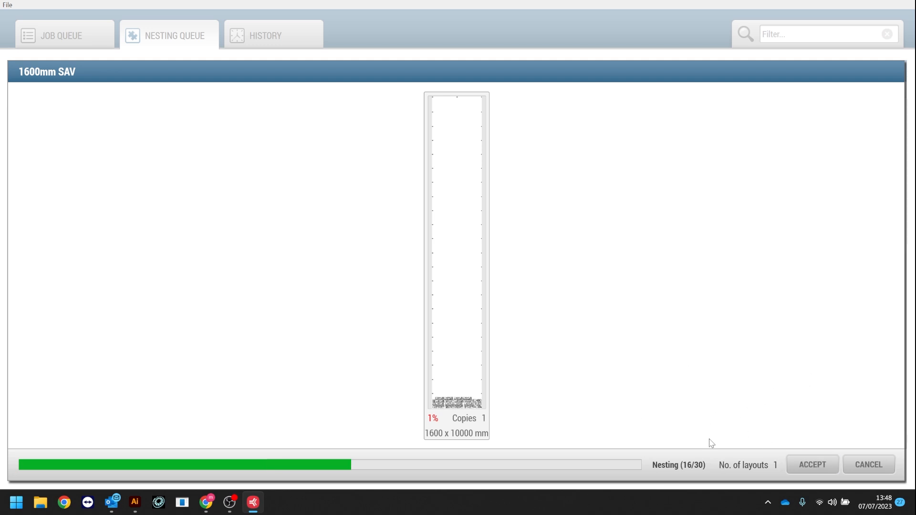
{"action": "left_click", "coordinate": [815, 460]}
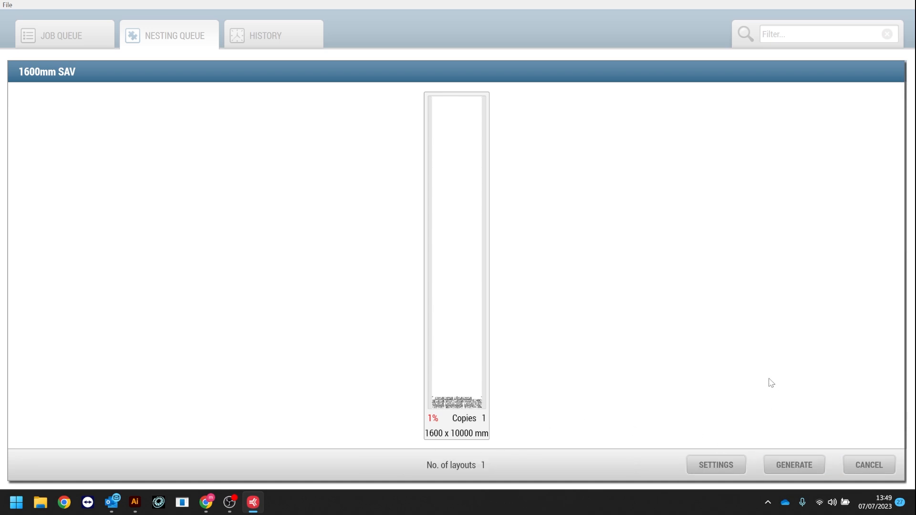
{"action": "left_click", "coordinate": [810, 470]}
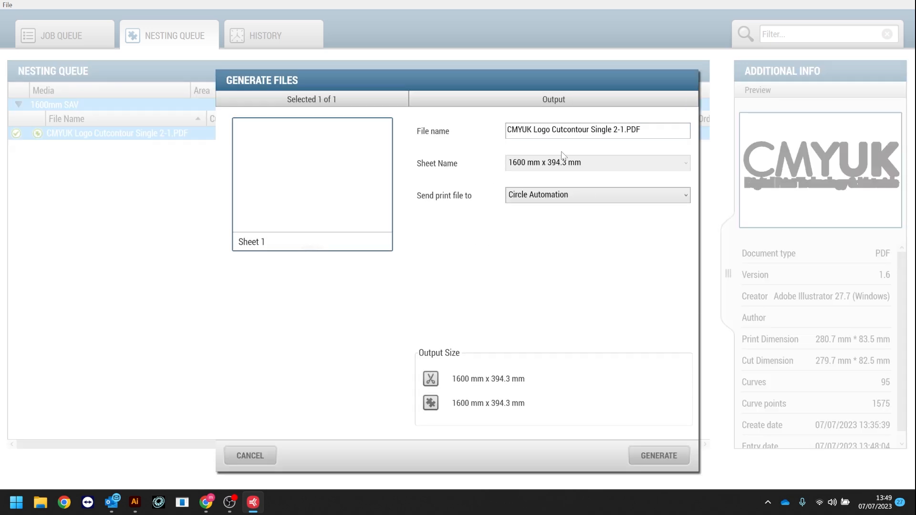
{"action": "left_click", "coordinate": [542, 194]}
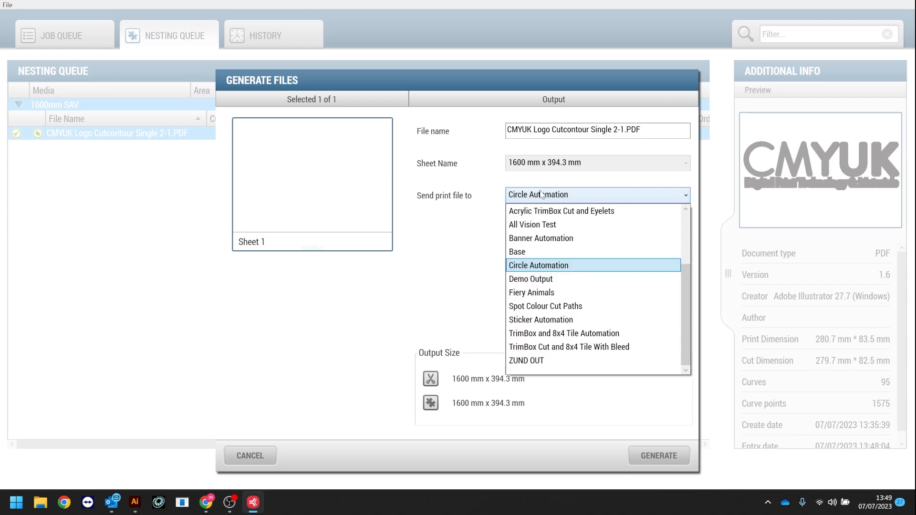
{"action": "left_click", "coordinate": [528, 250]}
{"action": "left_click", "coordinate": [640, 456]}
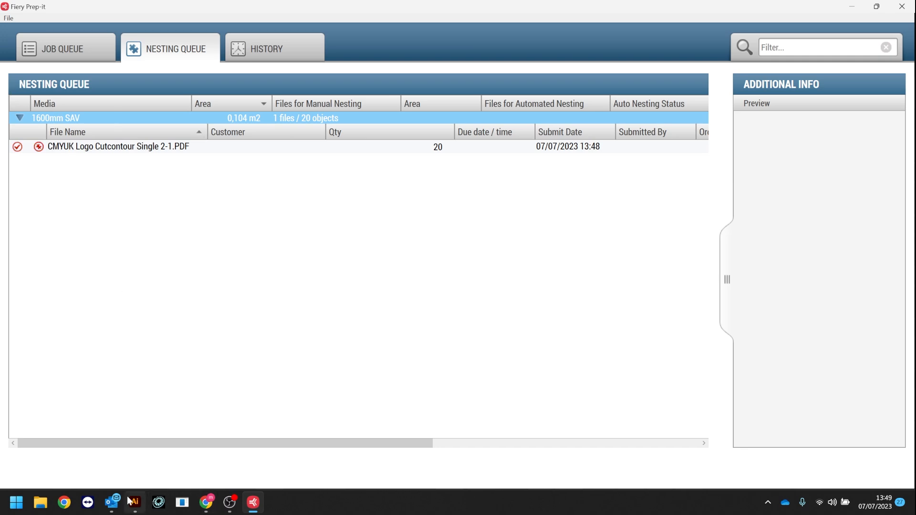
- In File Explorer, open the Base folder in the desktop's Prep-It Print Output Folder and examine the generated print PDF, closing it when done
{"action": "left_click", "coordinate": [40, 502]}
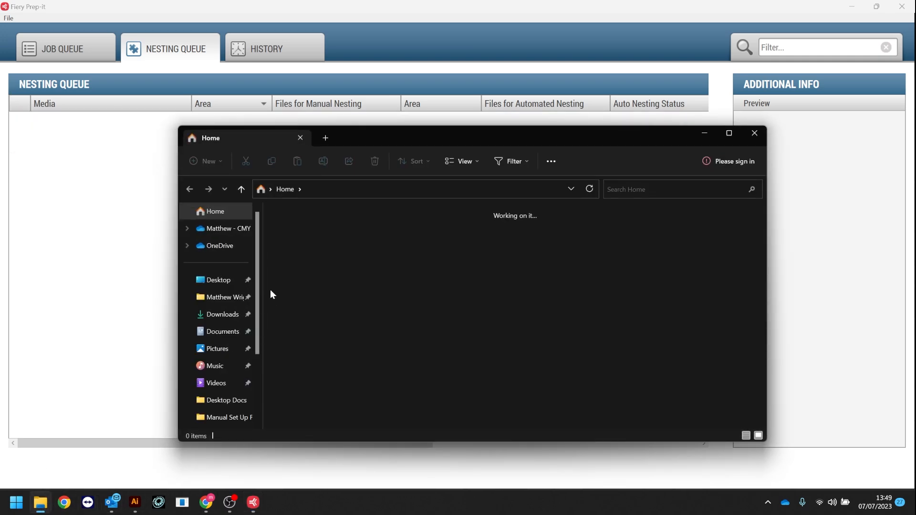
{"action": "left_click", "coordinate": [216, 278]}
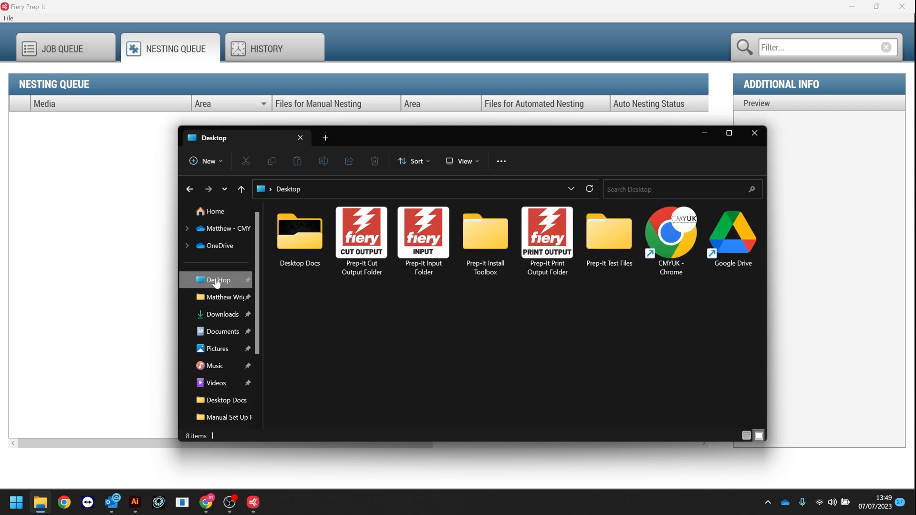
{"action": "double_click", "coordinate": [560, 241]}
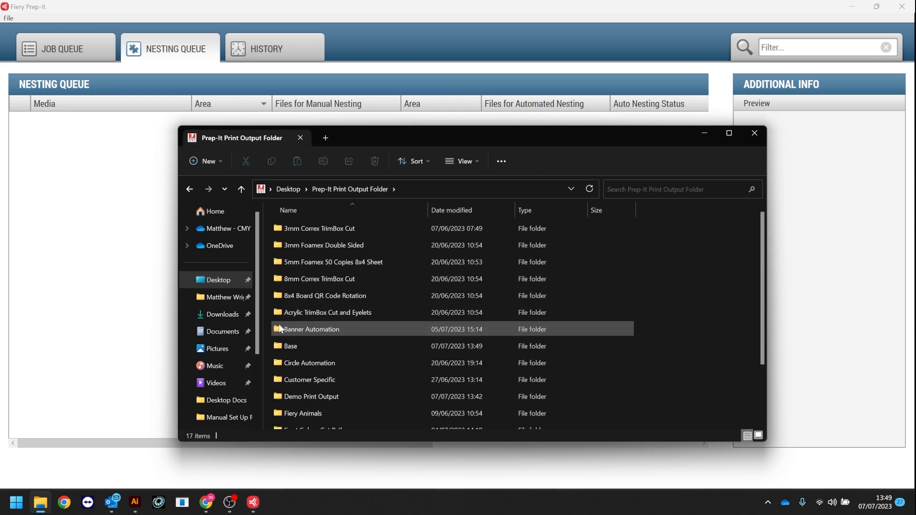
{"action": "double_click", "coordinate": [299, 342]}
{"action": "left_click", "coordinate": [340, 228]}
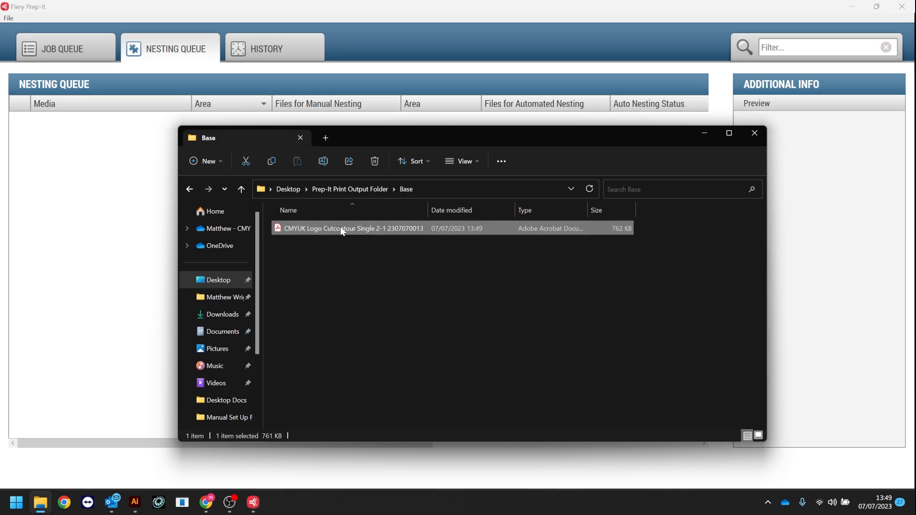
{"action": "double_click", "coordinate": [342, 230]}
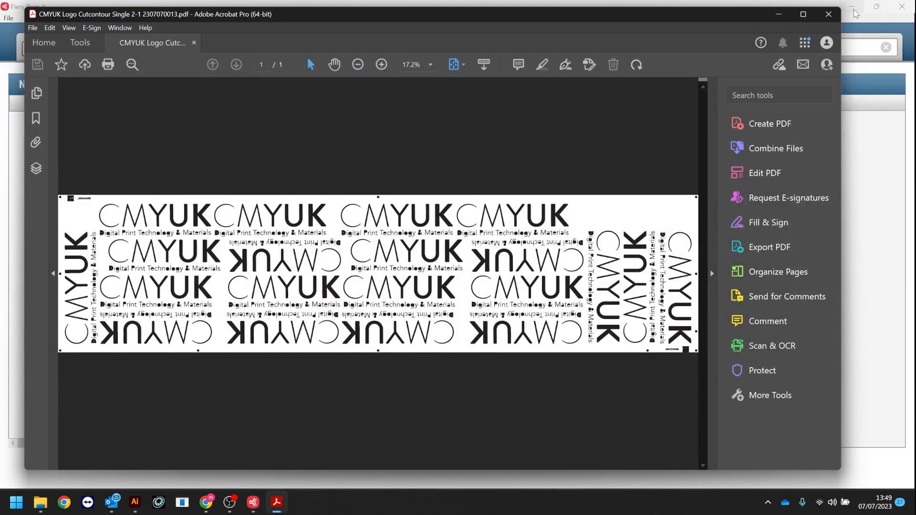
{"action": "left_click", "coordinate": [829, 16]}
- Open the cut PDF in the Base folder of the desktop's Prep-It Cut Output Folder, examine its cut lines and close it
{"action": "left_click", "coordinate": [294, 190]}
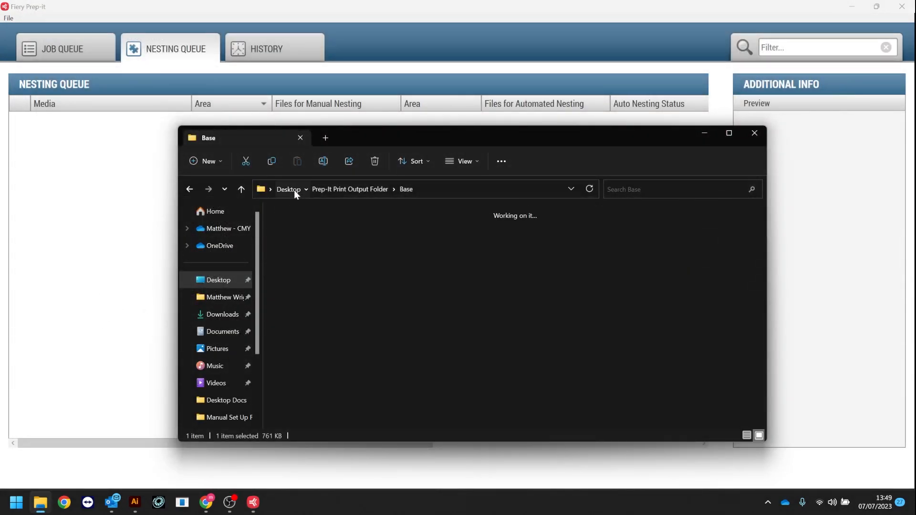
{"action": "double_click", "coordinate": [351, 257]}
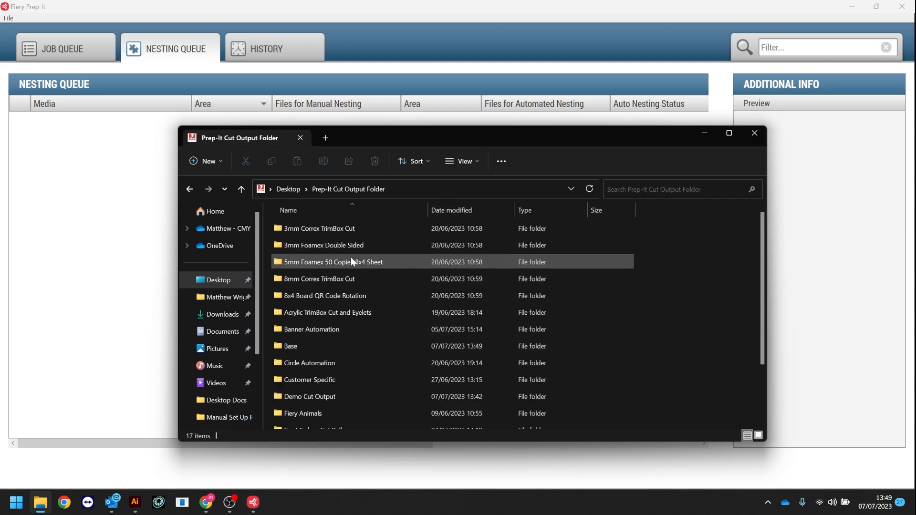
{"action": "double_click", "coordinate": [331, 347]}
{"action": "double_click", "coordinate": [348, 228]}
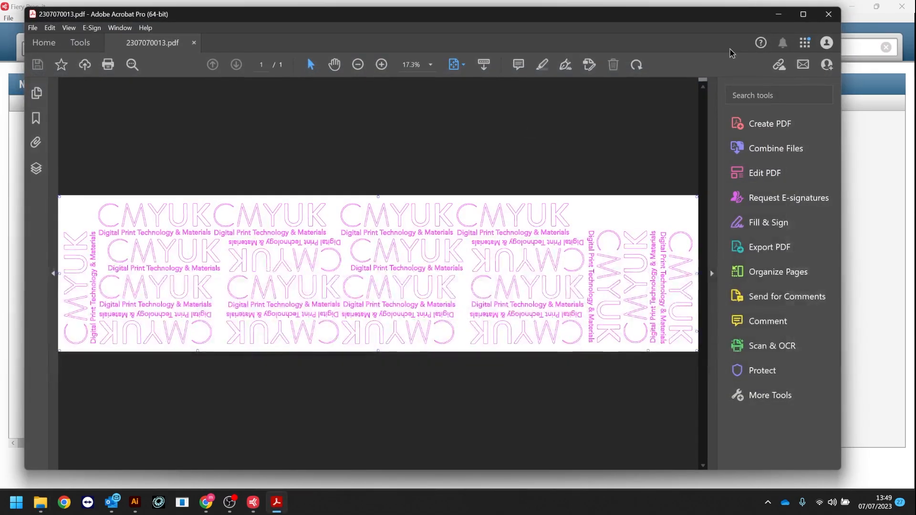
{"action": "left_click", "coordinate": [828, 14]}
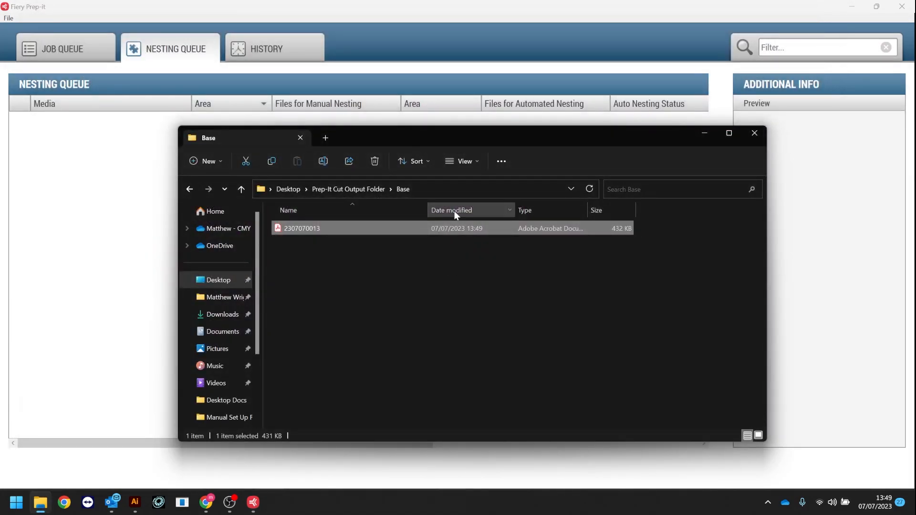